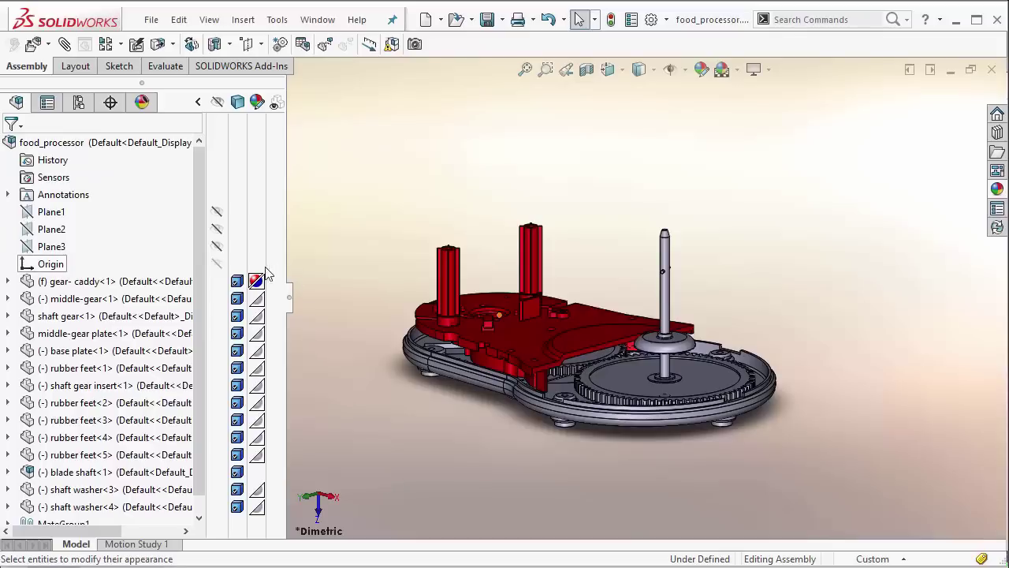
# - Open the gear caddy part to see its blue colour, then close it and the food_processor assembly
pyautogui.moveTo(257, 282)
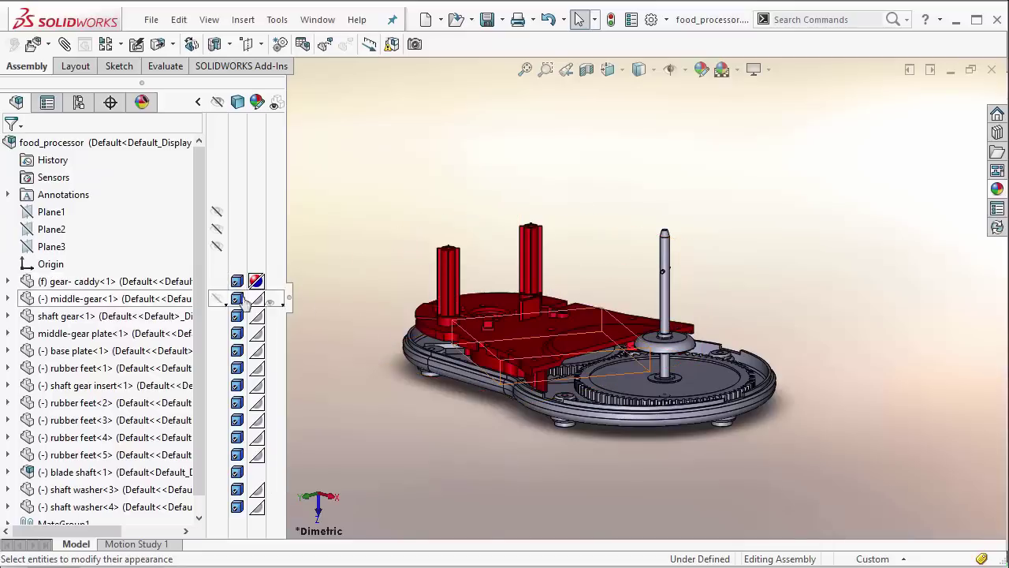
pyautogui.click(152, 286)
pyautogui.rightClick(151, 283)
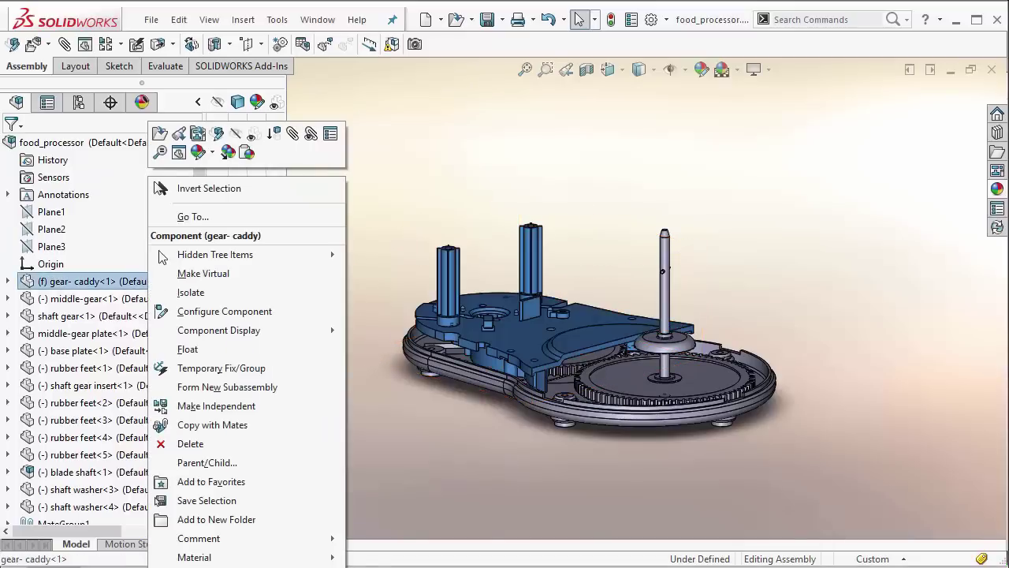
pyautogui.click(159, 134)
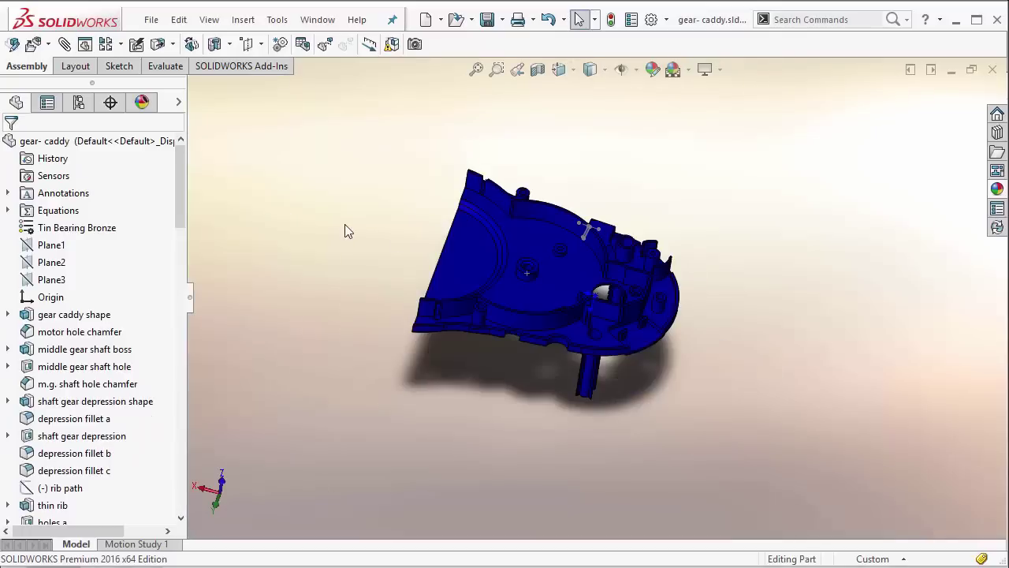
pyautogui.click(994, 70)
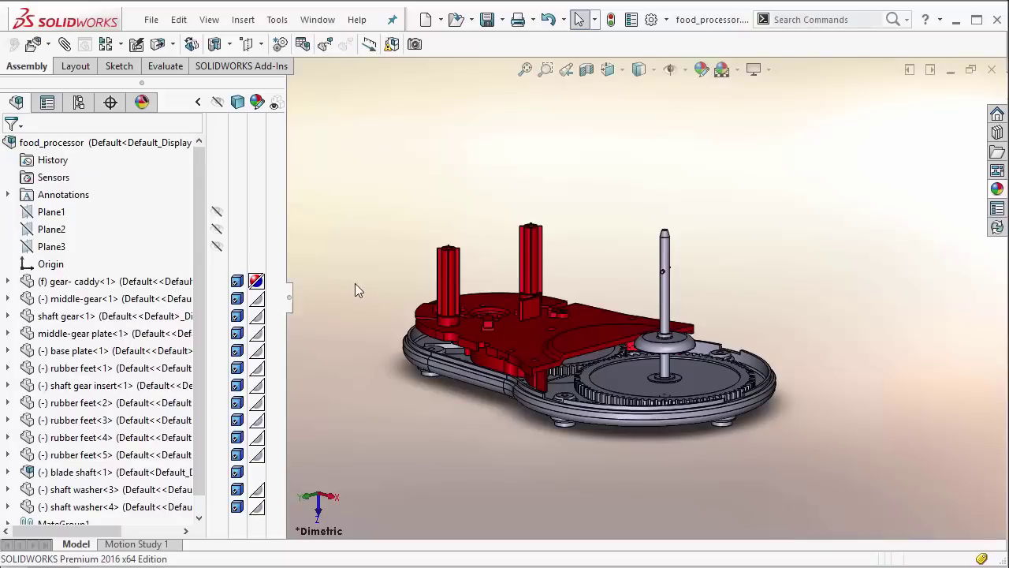
pyautogui.click(993, 72)
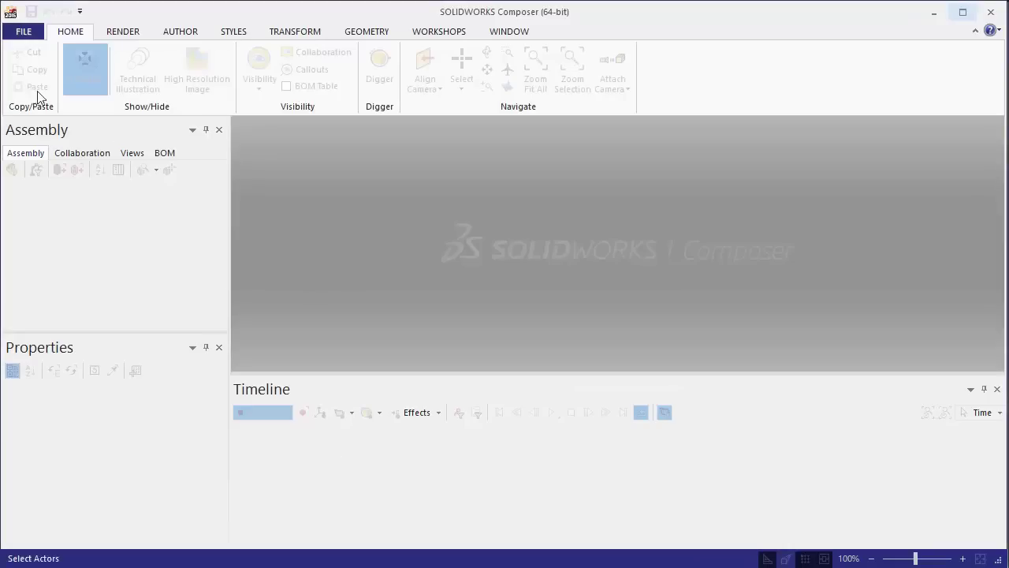
# - Import food_processor.sldasm into Composer using the default import options
pyautogui.click(18, 32)
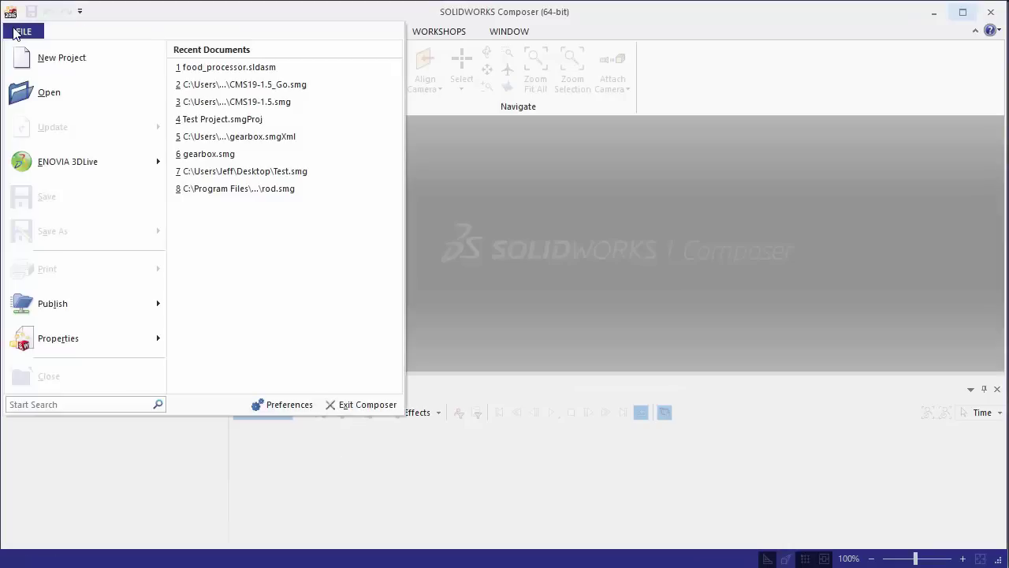
pyautogui.click(50, 92)
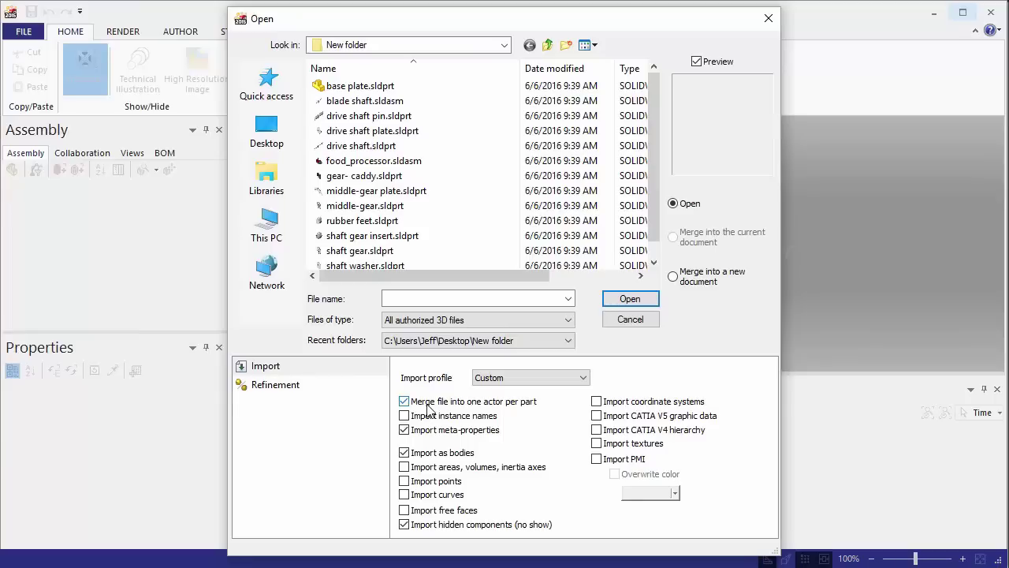
pyautogui.click(385, 176)
pyautogui.click(386, 161)
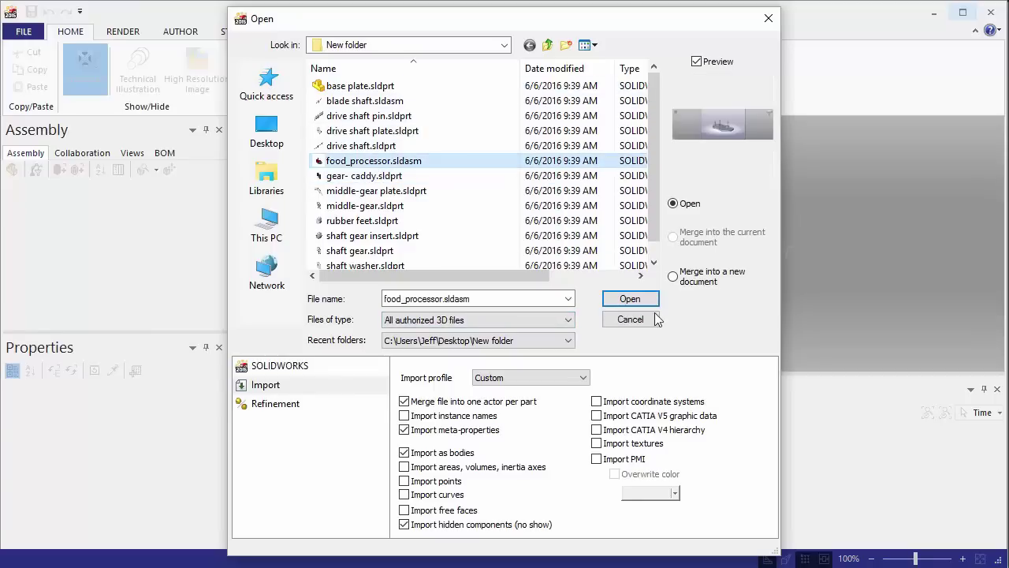
pyautogui.click(628, 299)
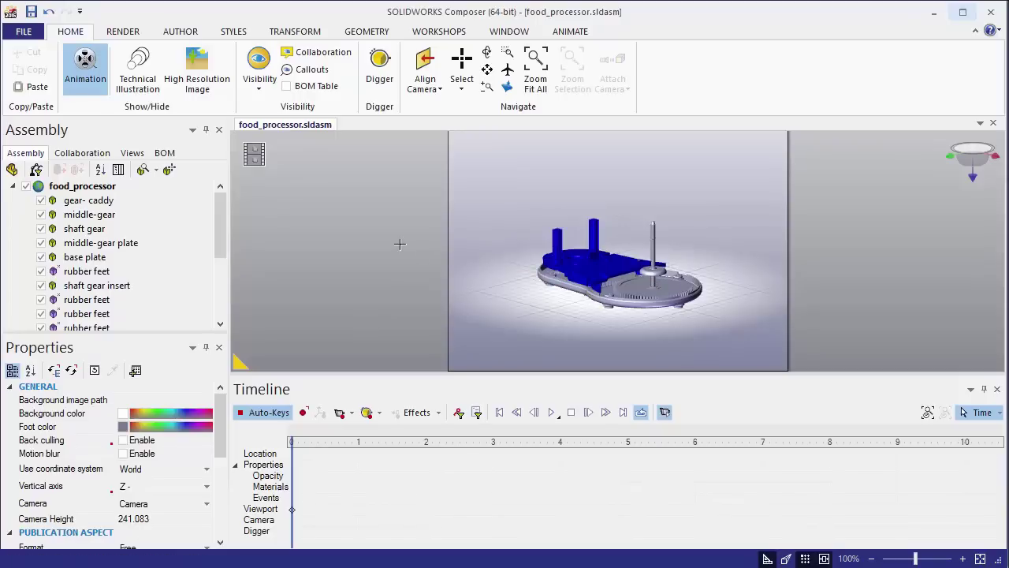
# - Check the gear caddy's blue colour, then close the imported food_processor document
pyautogui.click(102, 202)
pyautogui.click(358, 246)
pyautogui.click(993, 123)
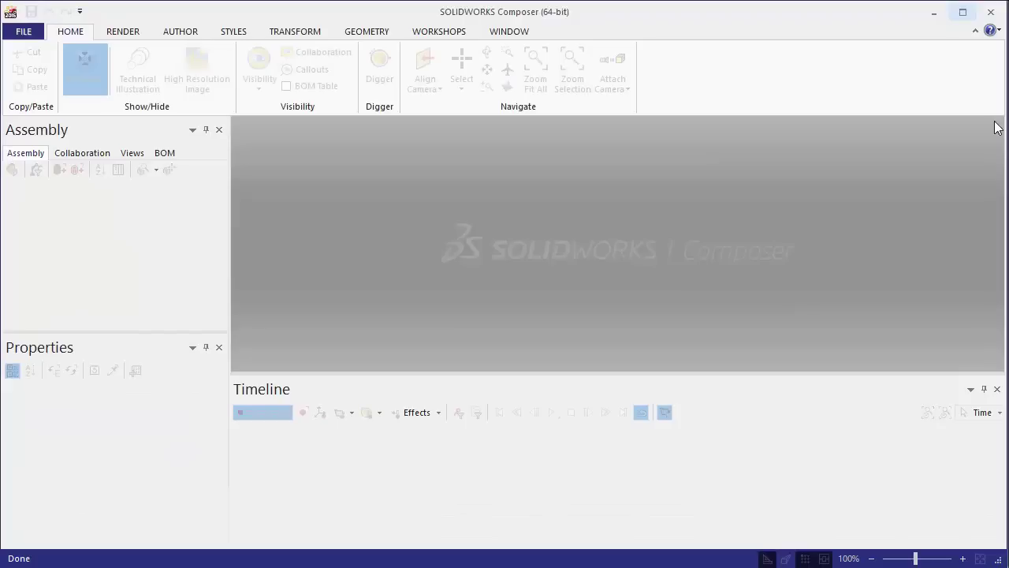
# - Reimport food_processor.sldasm with 'Merge file into one actor per part' turned off
pyautogui.click(24, 31)
pyautogui.click(46, 93)
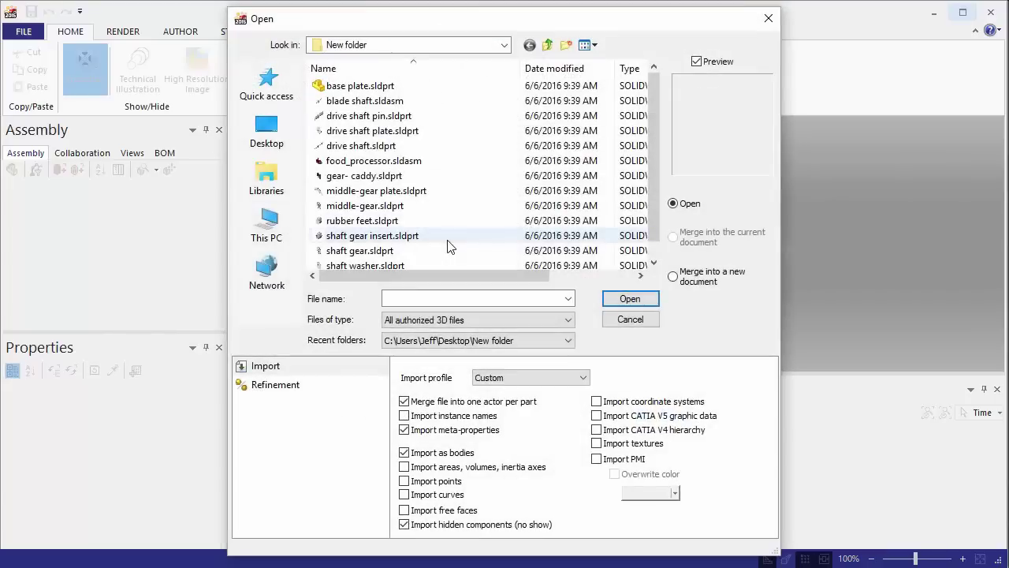
pyautogui.click(364, 162)
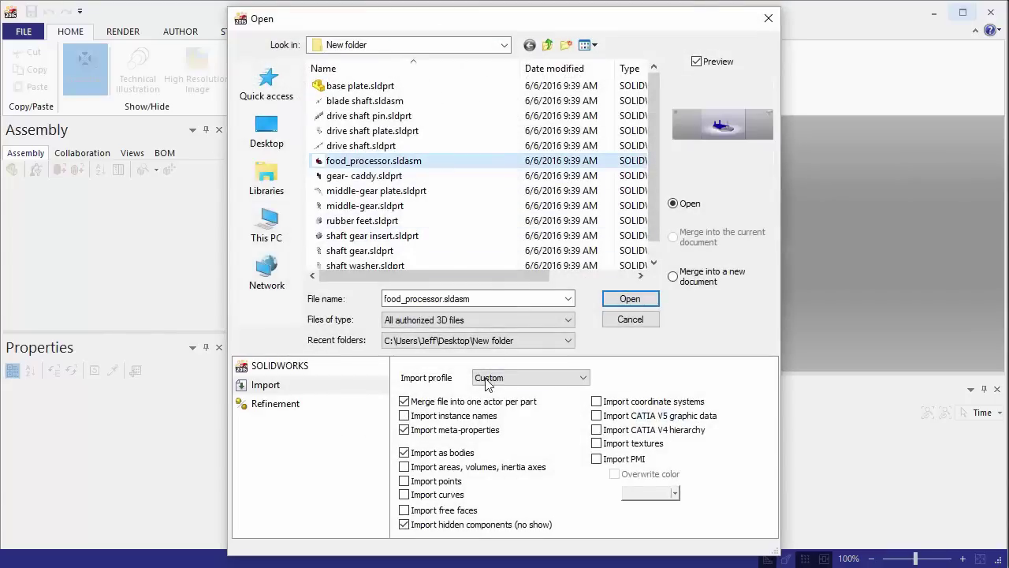
pyautogui.click(435, 404)
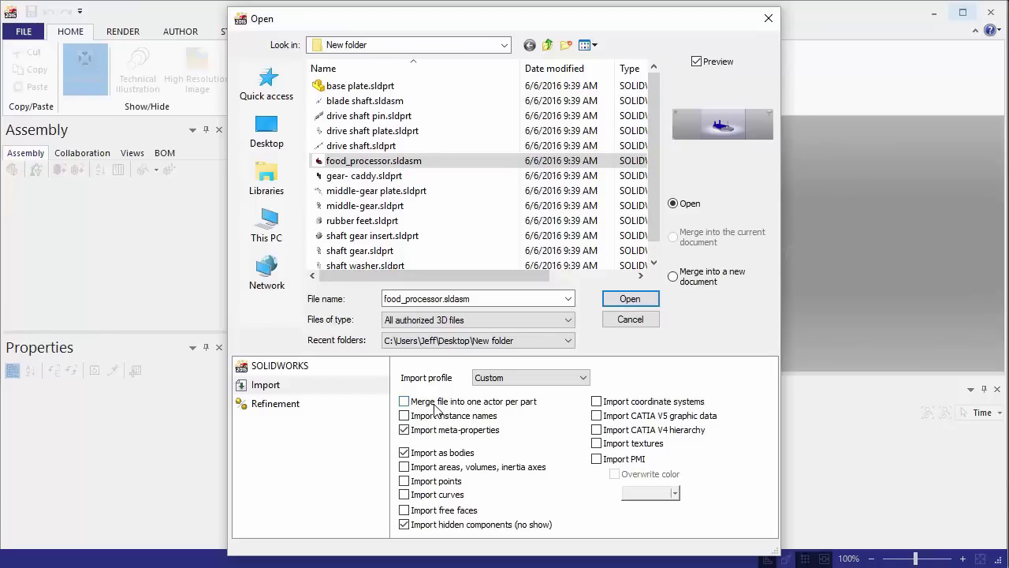
pyautogui.click(641, 300)
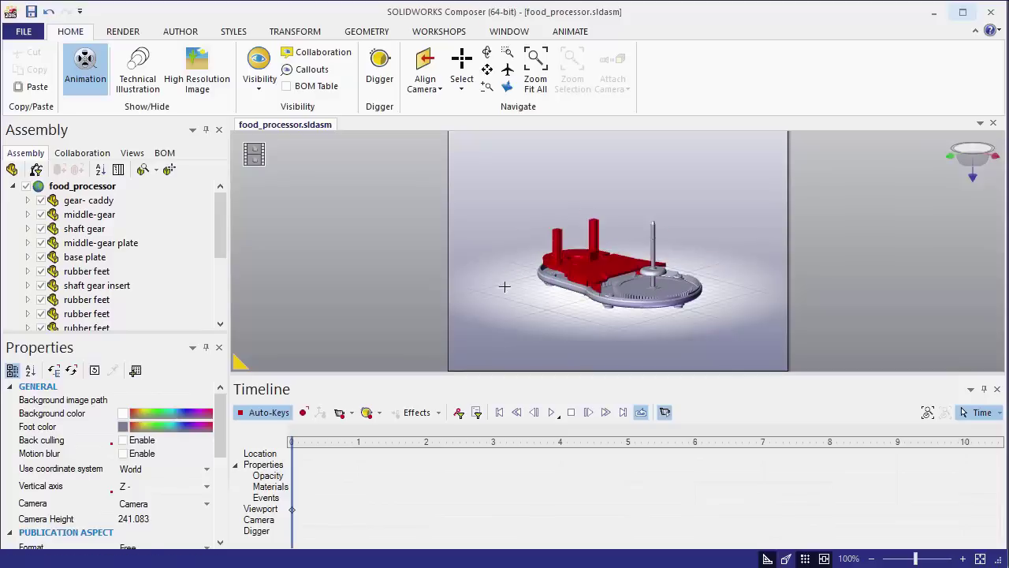
# - Switch to Assembly Selection Mode and select the gear caddy at assembly level to check its colour
pyautogui.click(88, 201)
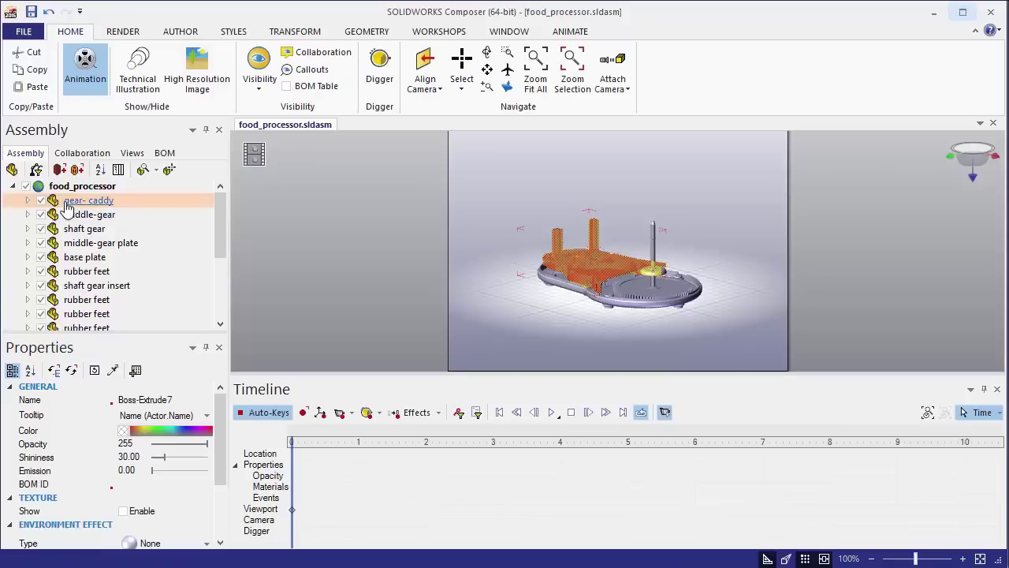
pyautogui.click(11, 169)
pyautogui.click(80, 202)
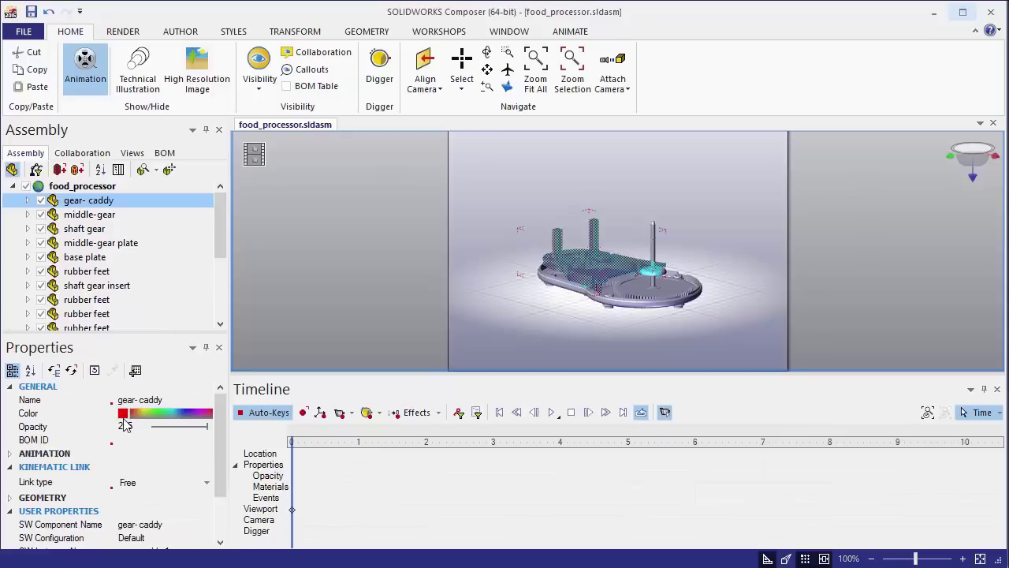
pyautogui.click(303, 297)
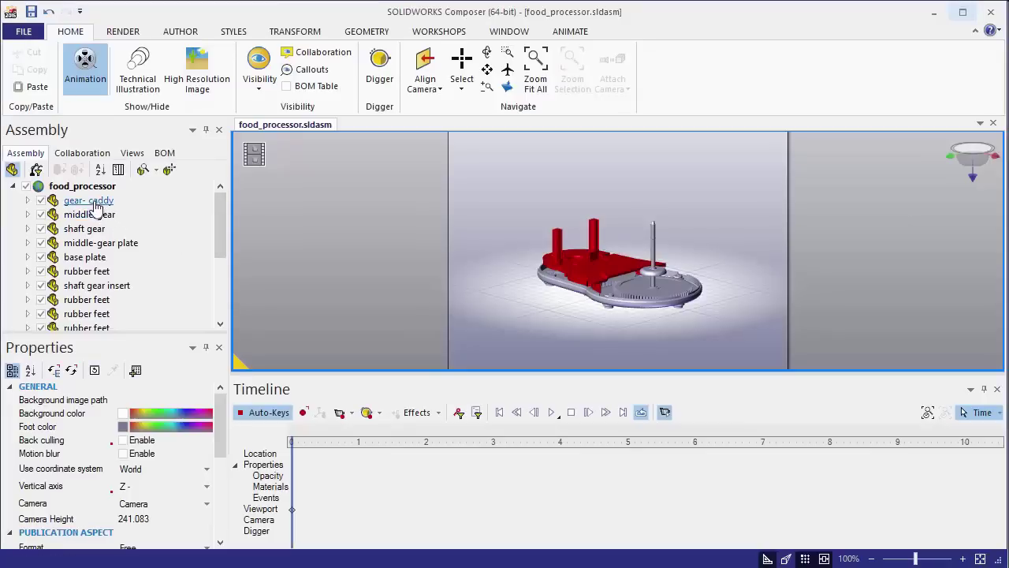
# - Select the gear caddy in the Assembly tree to show its red Color property
pyautogui.click(91, 202)
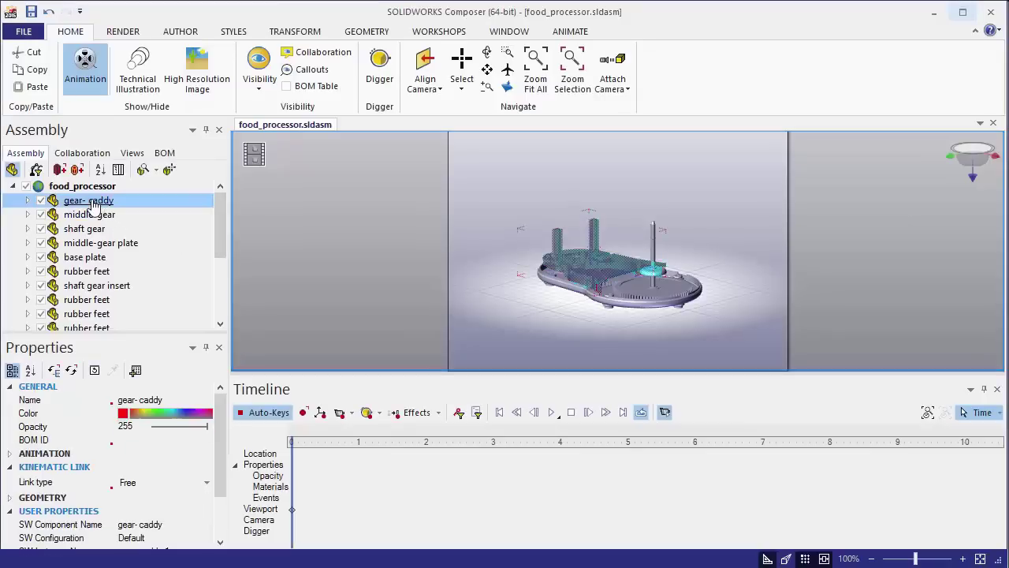
# - Set the gear caddy's Color to Undefined so it shows blue, then close the food_processor document
pyautogui.click(338, 302)
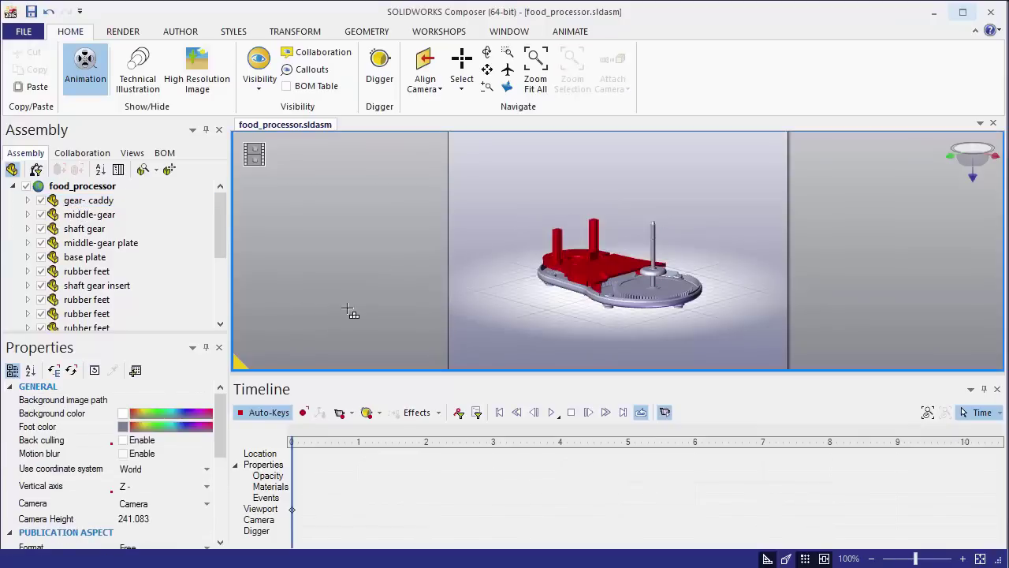
pyautogui.click(90, 202)
pyautogui.click(124, 413)
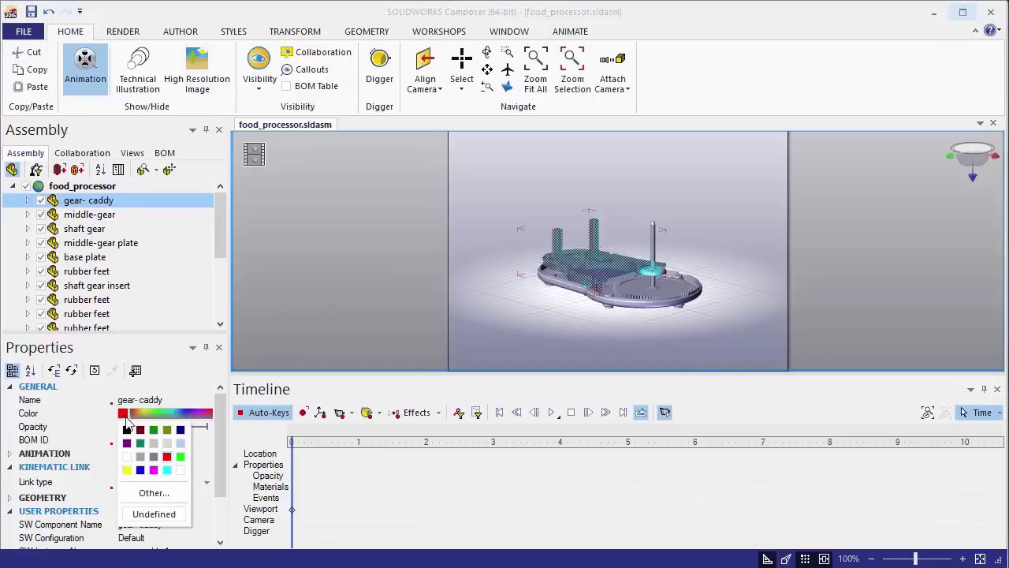
pyautogui.click(152, 514)
pyautogui.click(297, 300)
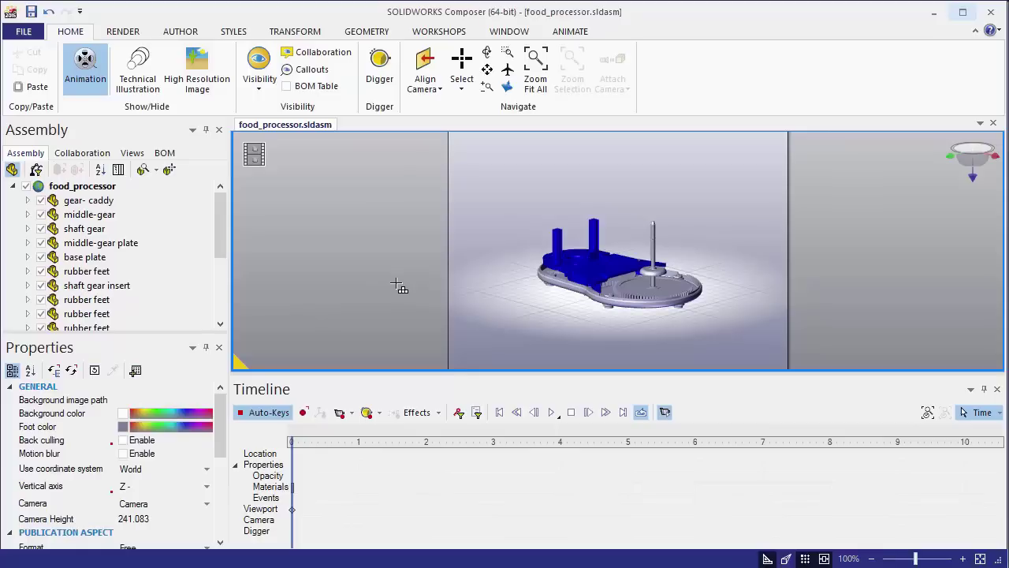
pyautogui.click(994, 126)
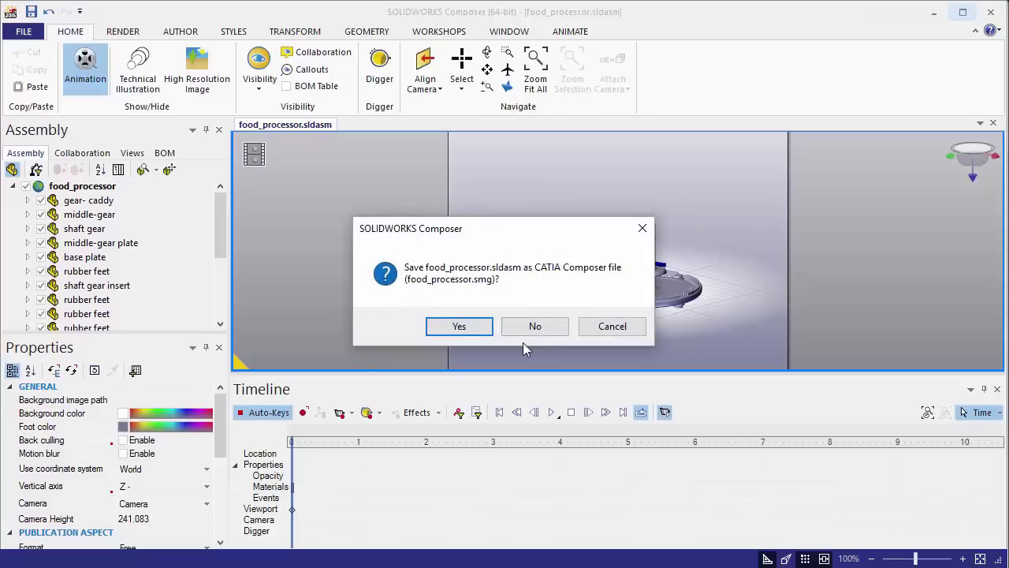
# - Discard the Composer file and reopen food_processor.sldasm in SOLIDWORKS from recent documents
pyautogui.click(531, 324)
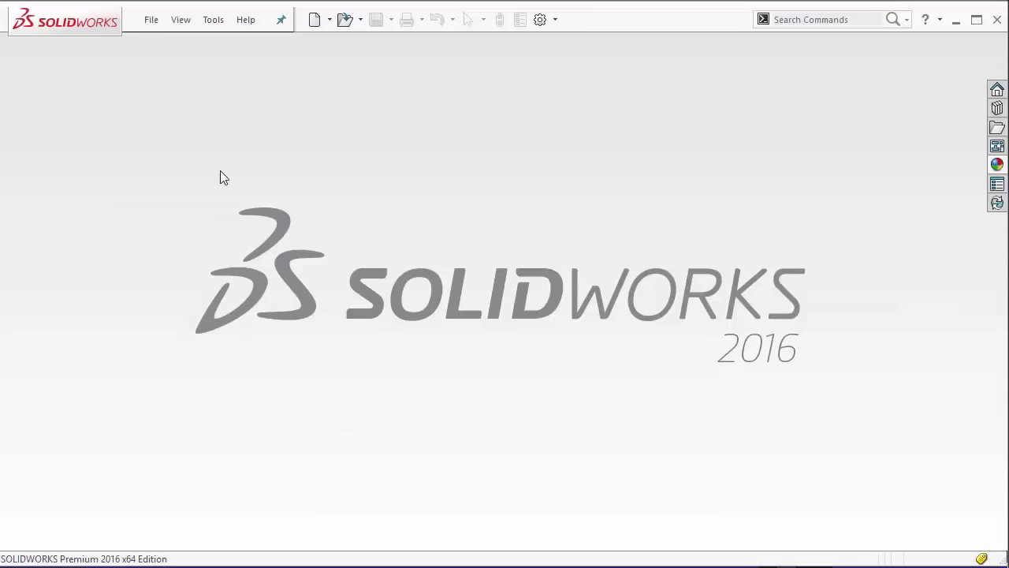
pyautogui.click(151, 19)
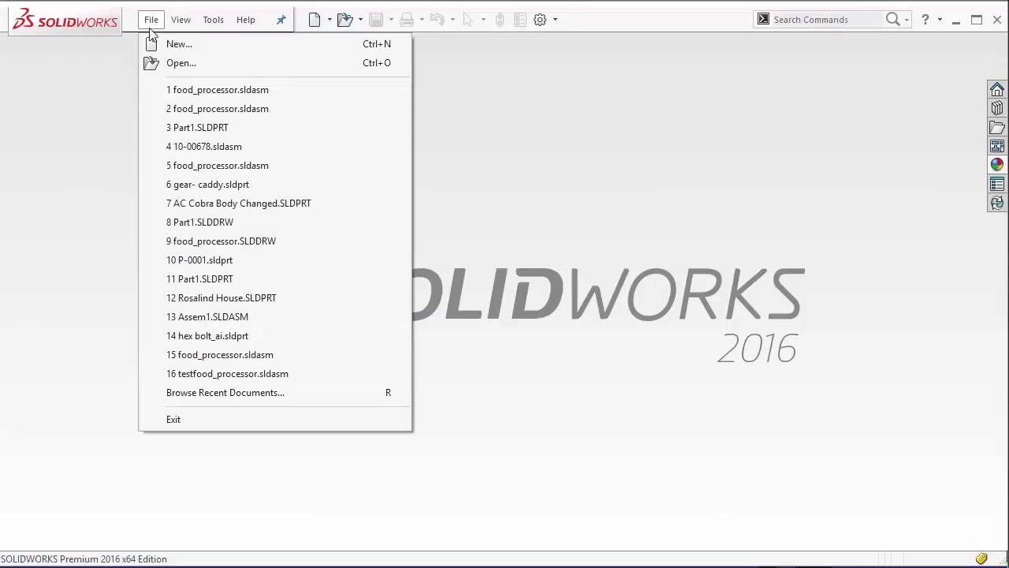
pyautogui.click(175, 90)
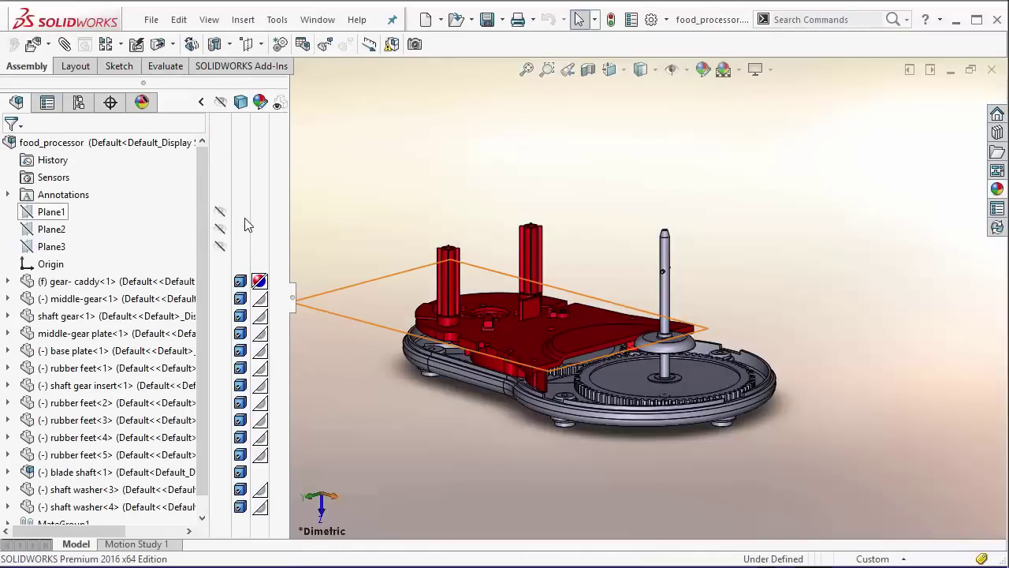
# - Remove all part appearances from the gear caddy, save all, and close the assembly
pyautogui.rightClick(265, 285)
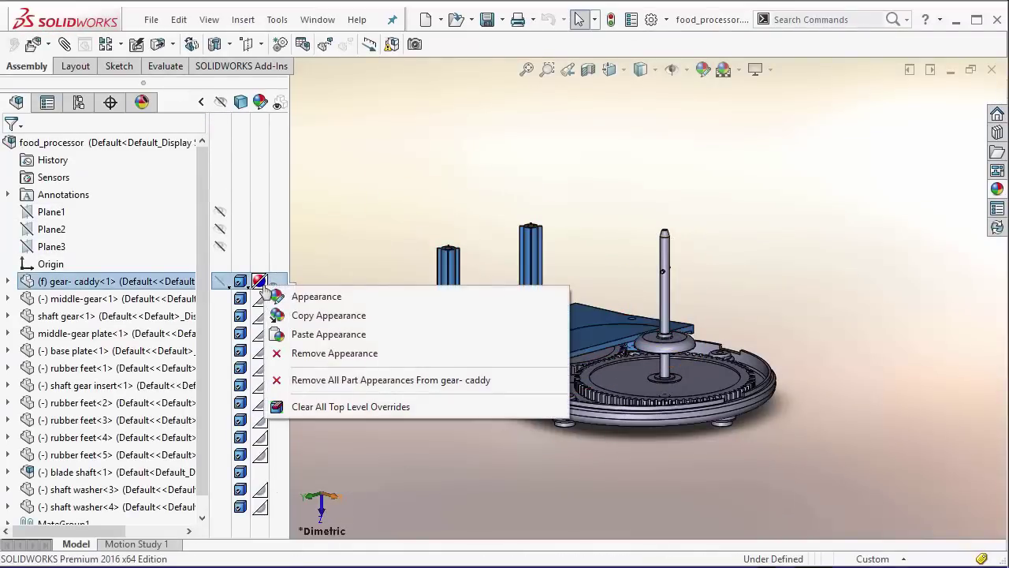
pyautogui.click(311, 379)
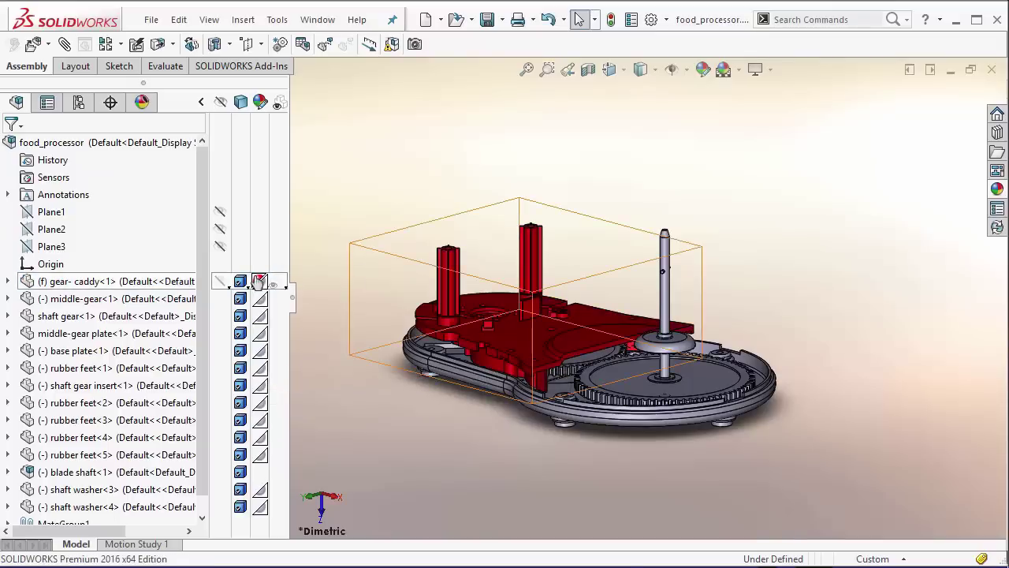
pyautogui.click(152, 20)
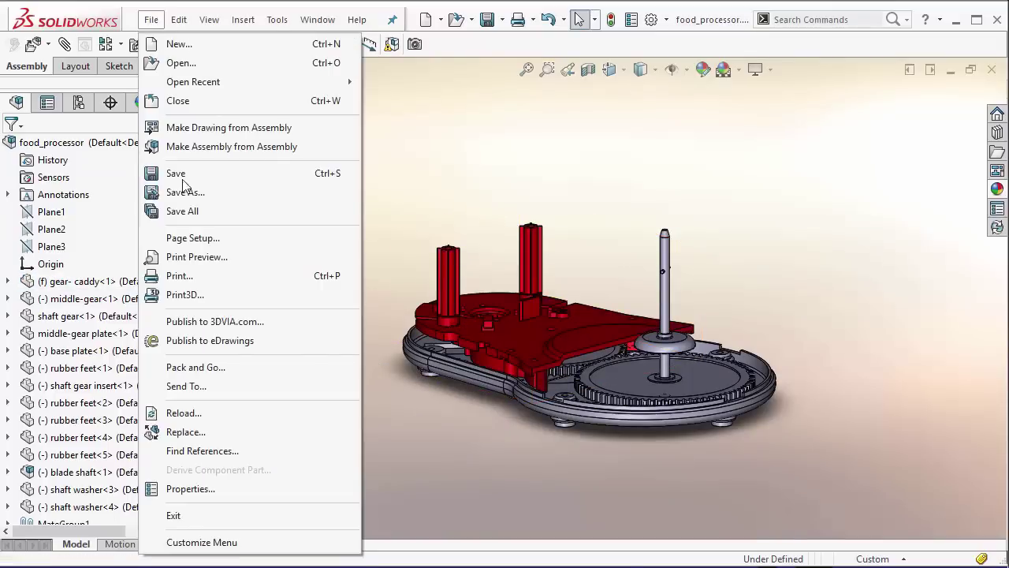
pyautogui.click(189, 211)
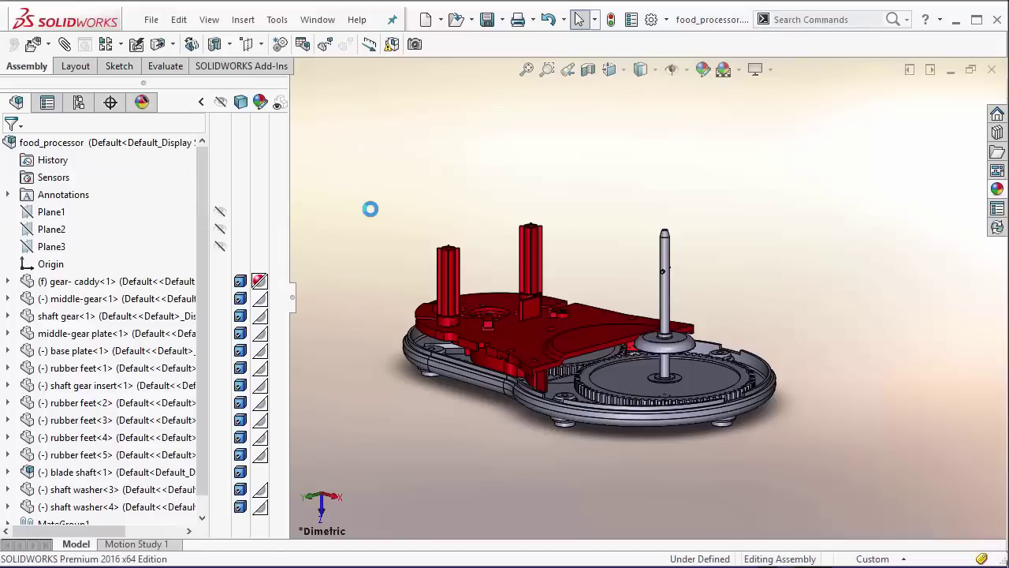
pyautogui.click(989, 69)
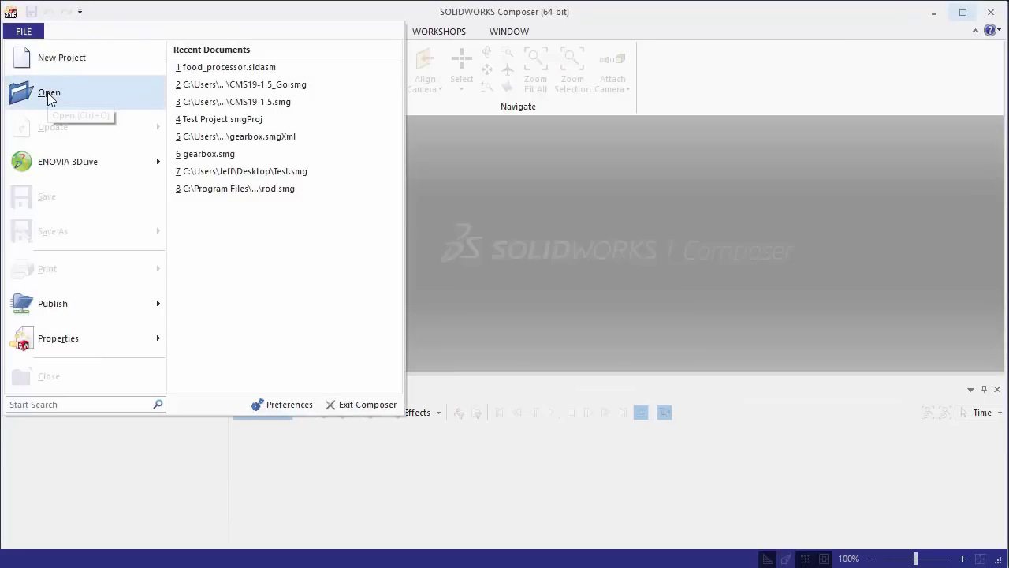
# - Import the re-saved food_processor.sldasm into Composer, then reopen it from recent documents
pyautogui.click(47, 92)
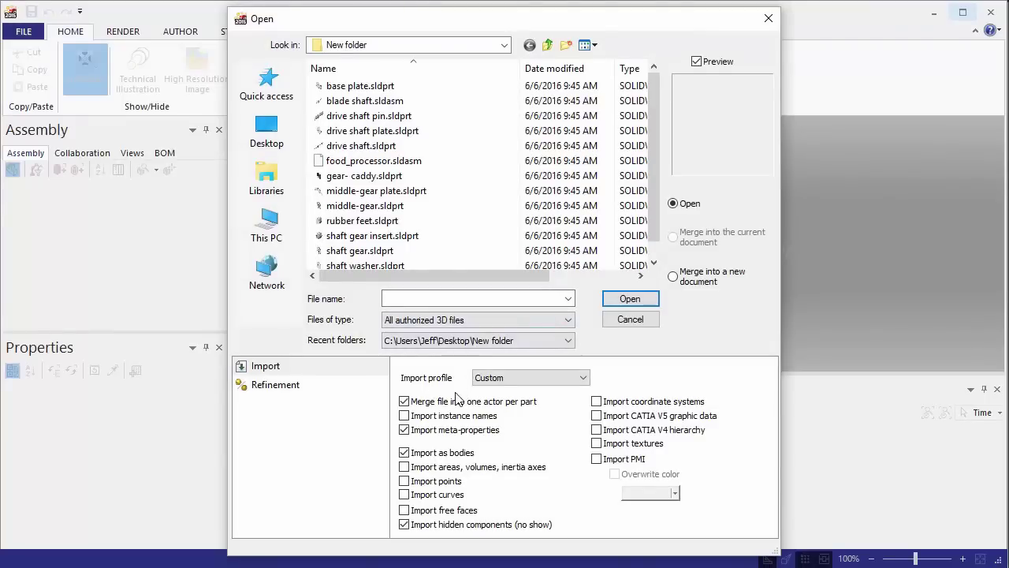
pyautogui.click(371, 160)
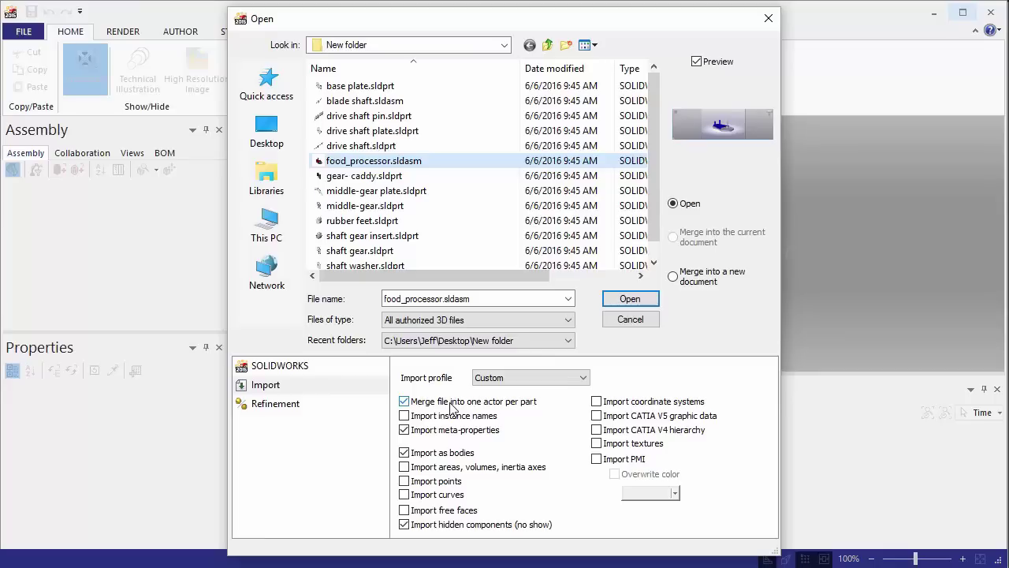
pyautogui.click(625, 302)
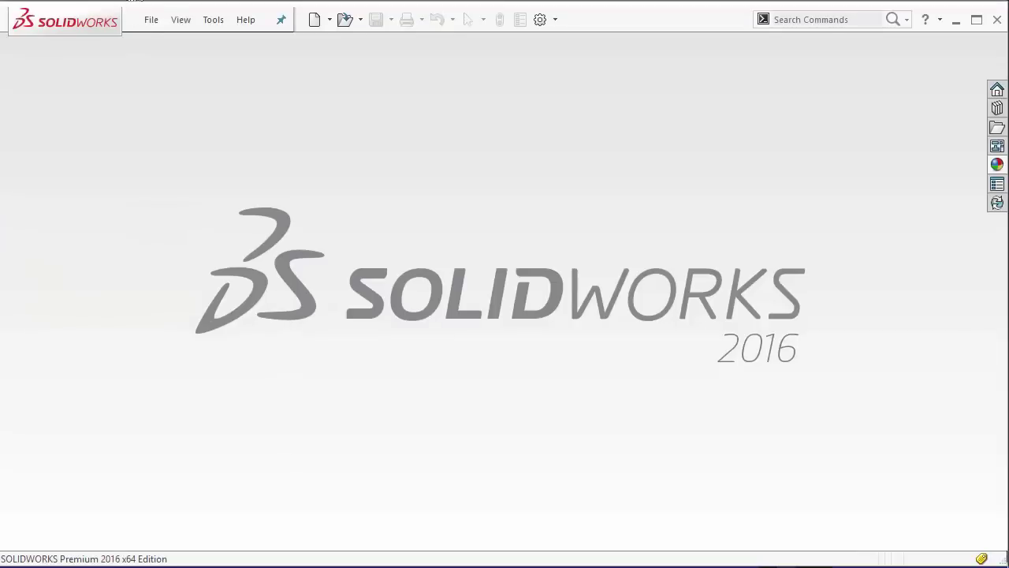
pyautogui.click(151, 19)
pyautogui.click(170, 90)
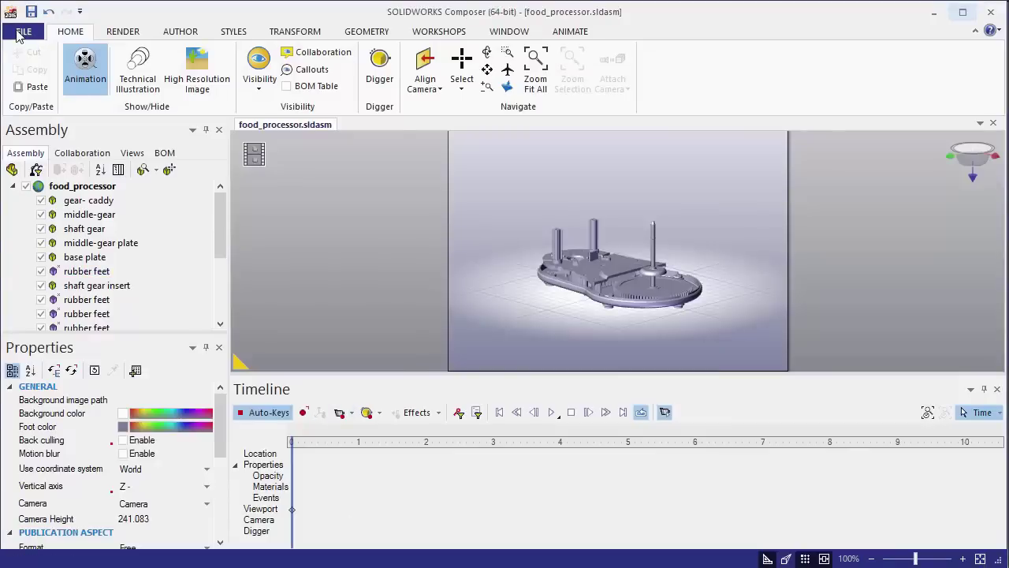
pyautogui.click(19, 35)
pyautogui.click(72, 108)
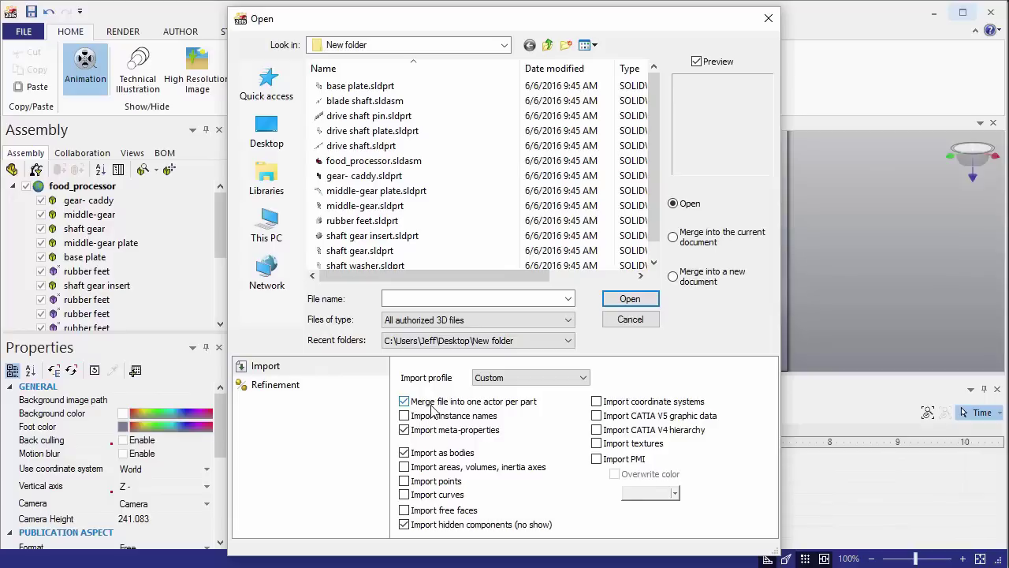
pyautogui.click(769, 17)
pyautogui.click(25, 32)
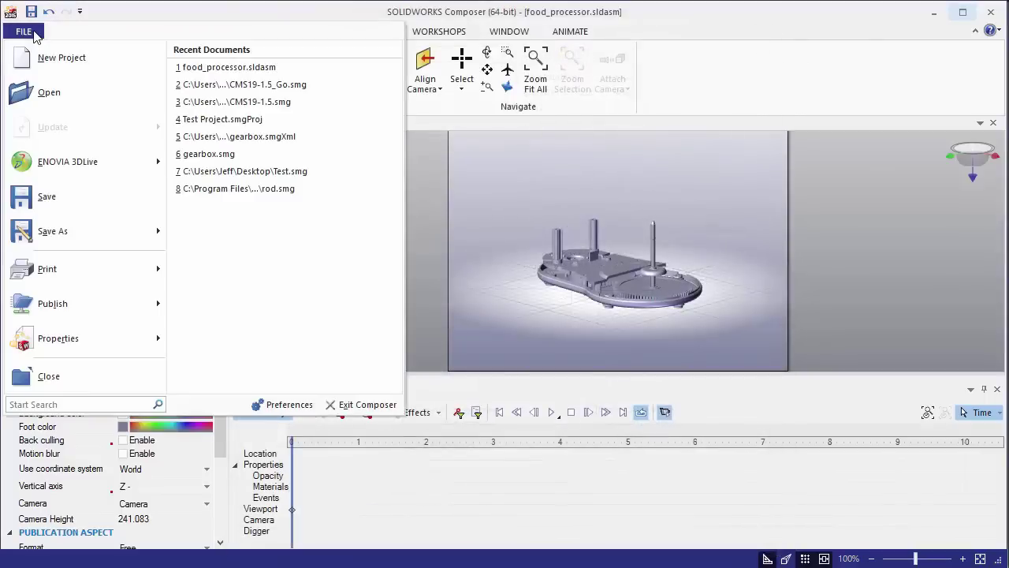
pyautogui.moveTo(75, 340)
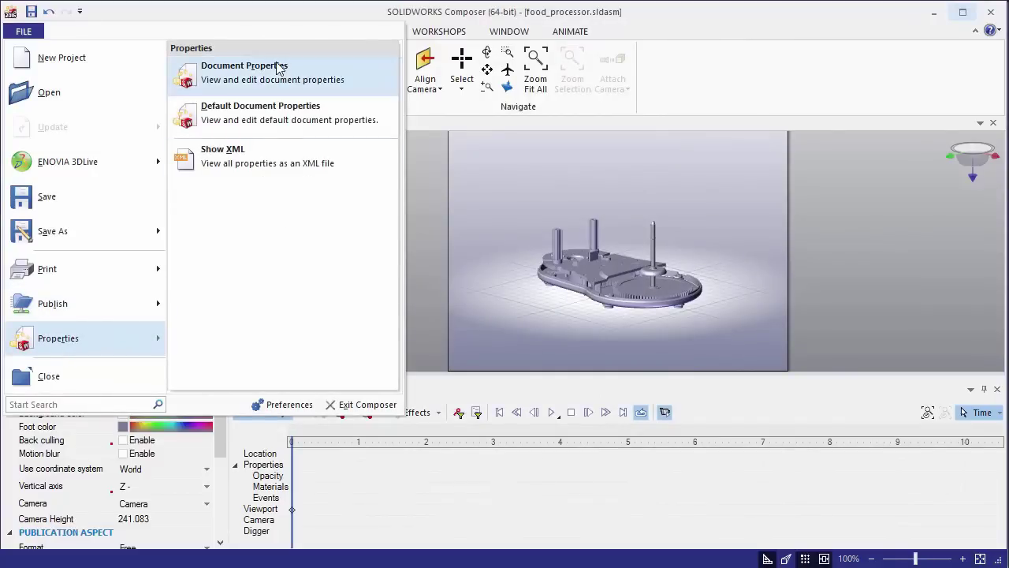
pyautogui.click(268, 111)
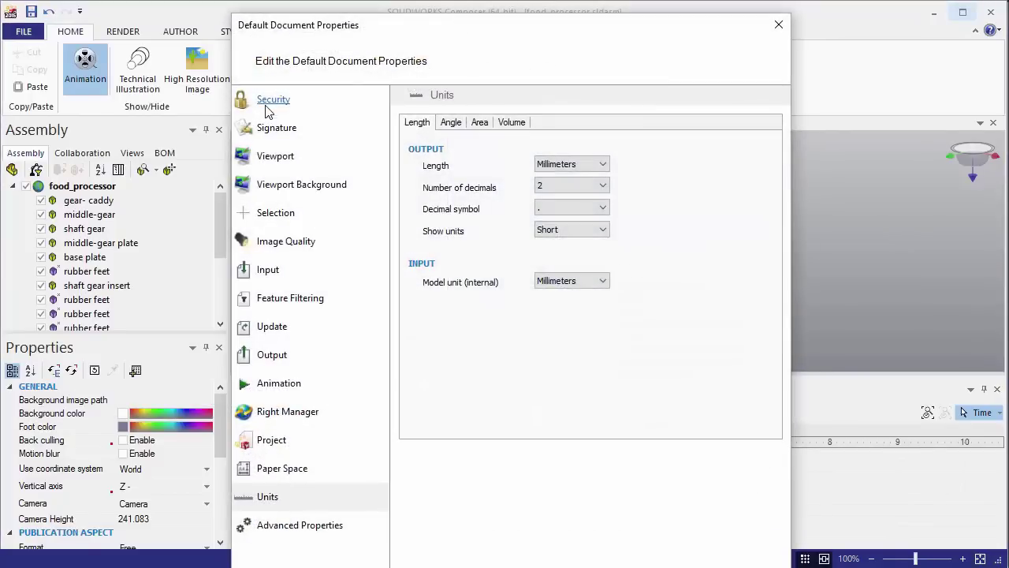
pyautogui.click(265, 271)
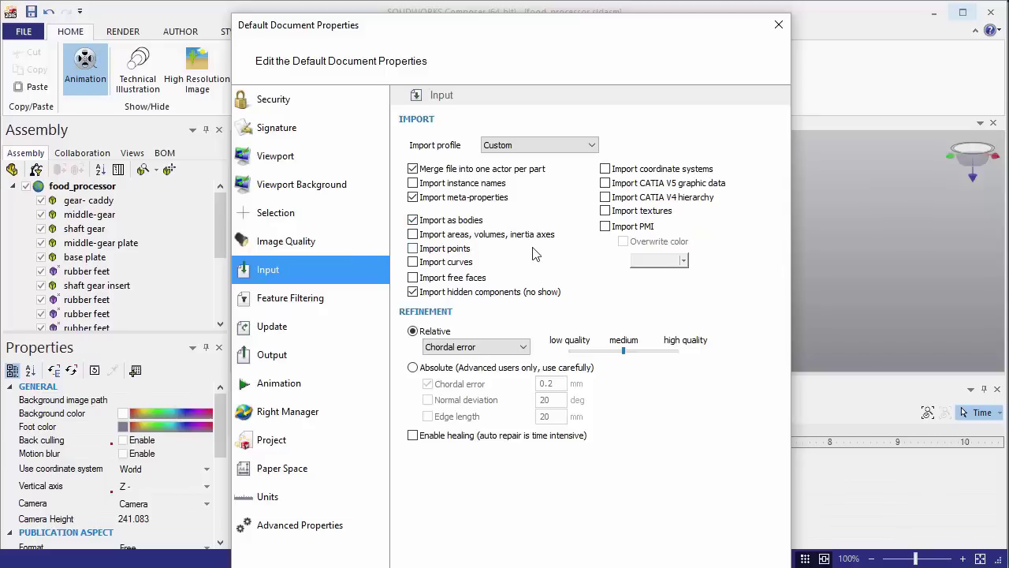
pyautogui.press('Return')
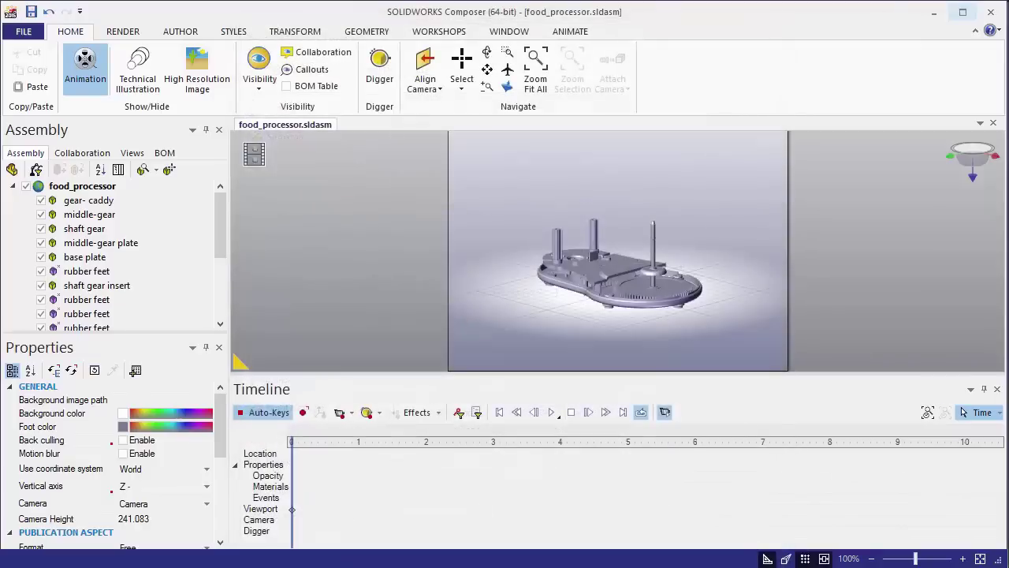